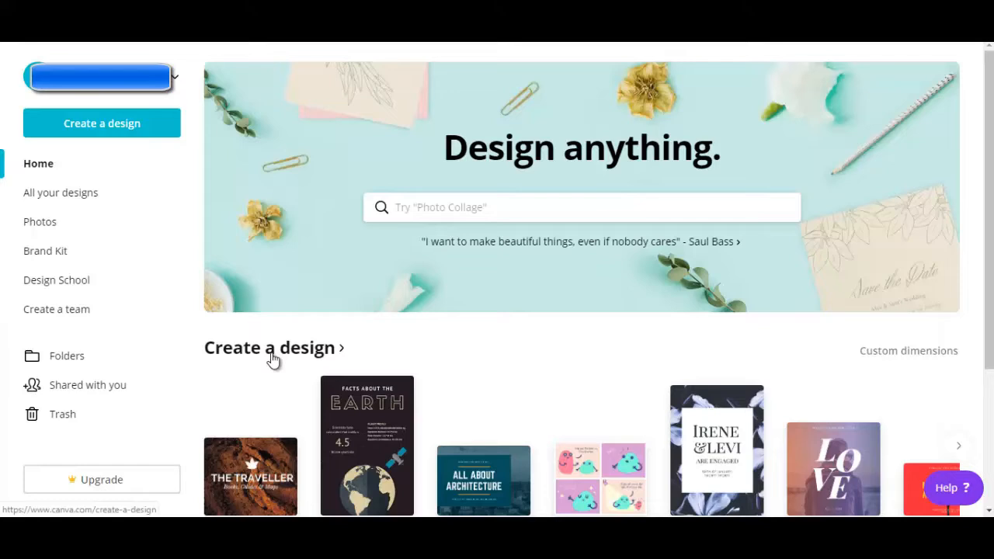
Create a Medium Rectangle Ad design and apply the Merrilife Co. airplane template to it.
click(273, 359)
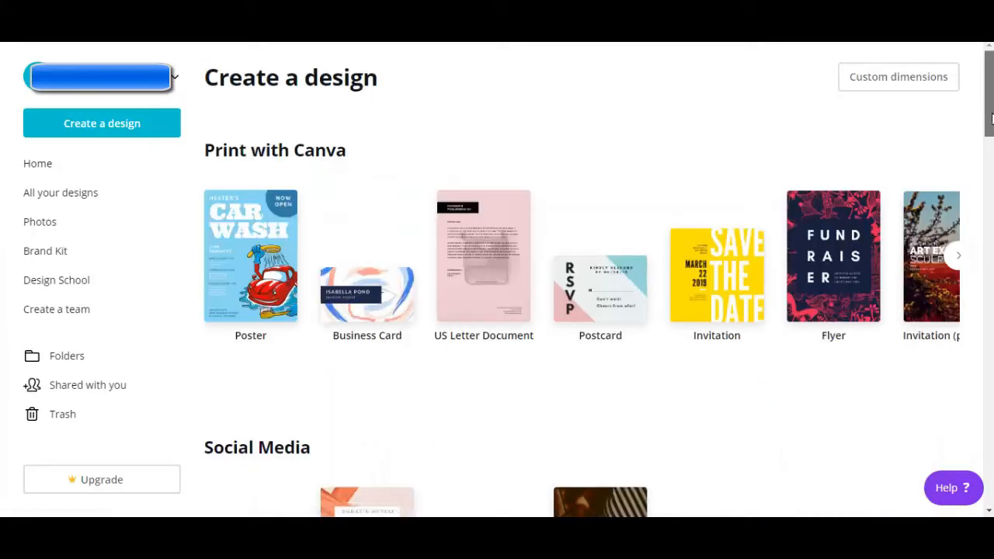
drag(992, 117, 991, 474)
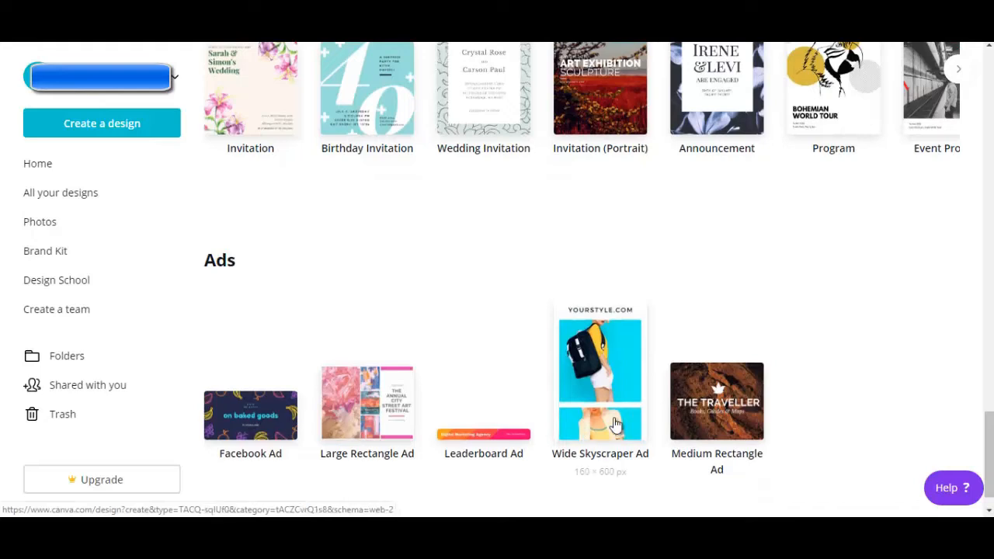
click(717, 401)
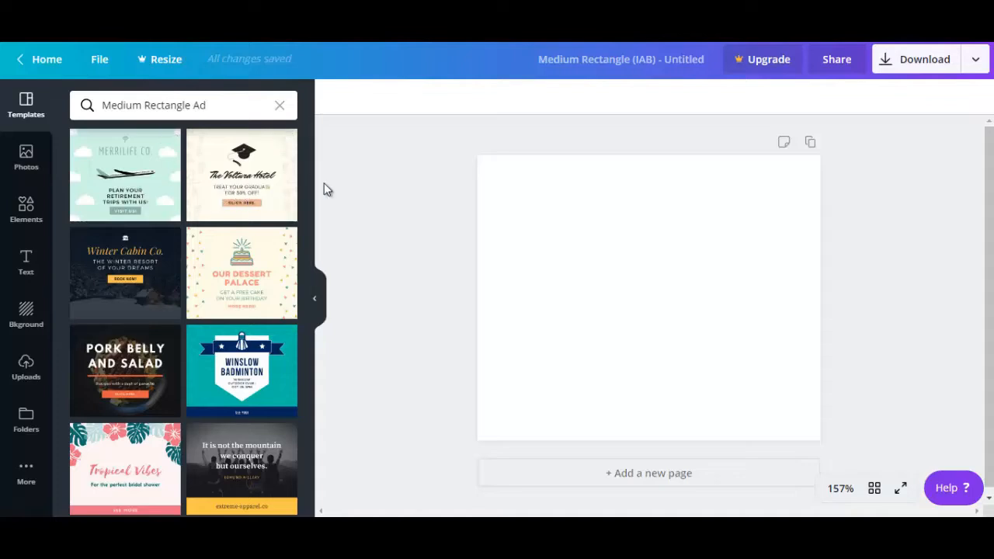
click(124, 198)
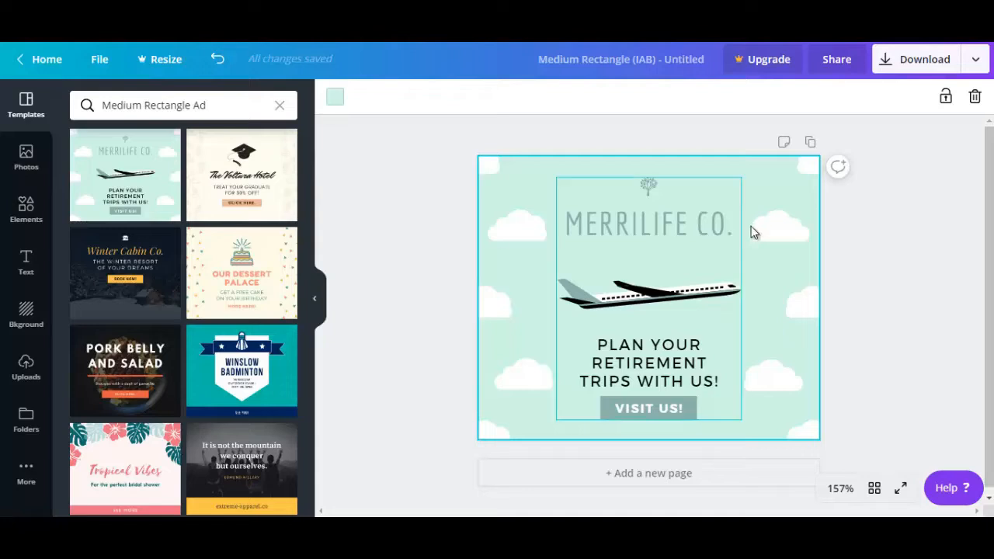
Replace the word MERRILIFE in the ad's company title with DEMO so it reads DEMO CO.
click(671, 250)
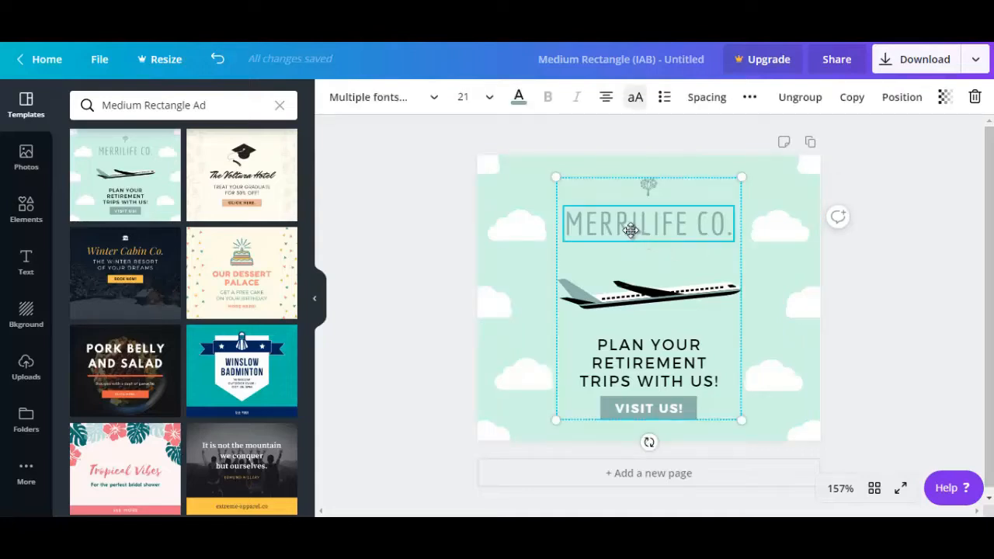
double_click(633, 225)
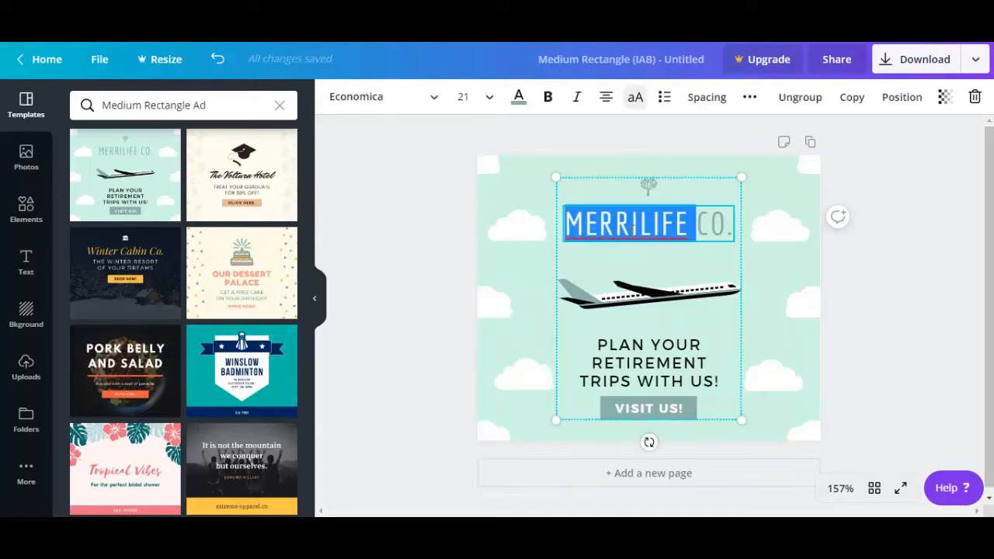
text(DEMO)
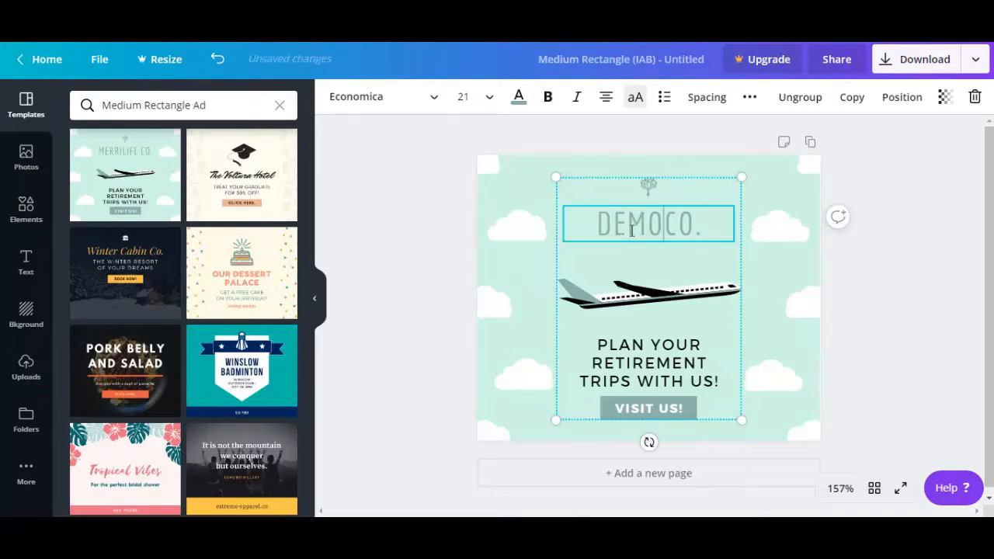
Set the DEMO CO. title to font size 14 and colour it coral red from the default colours.
click(489, 99)
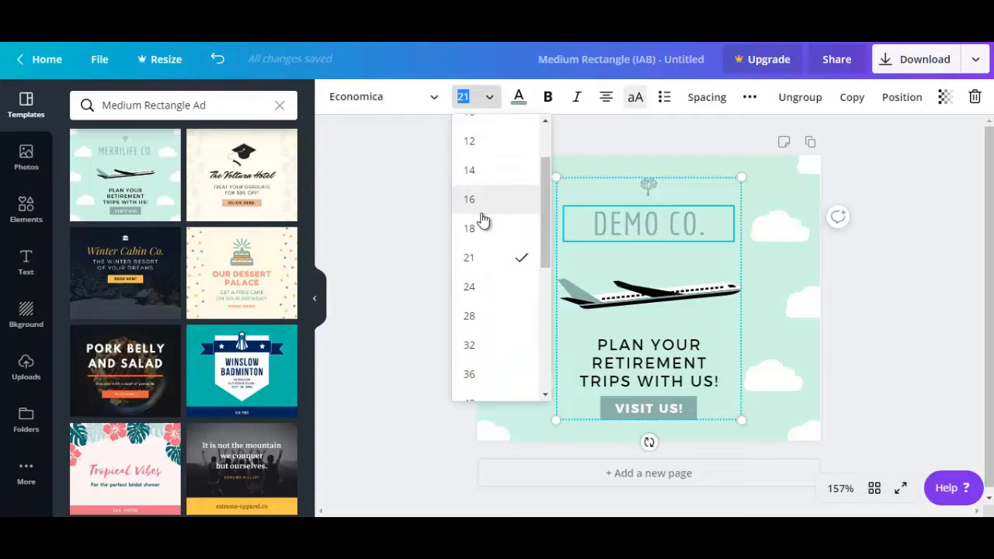
click(483, 177)
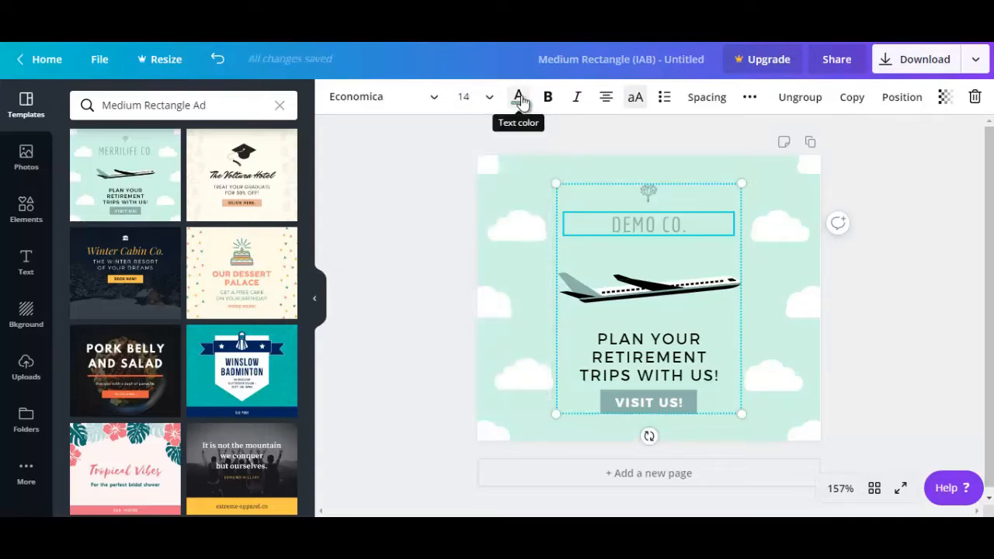
click(521, 100)
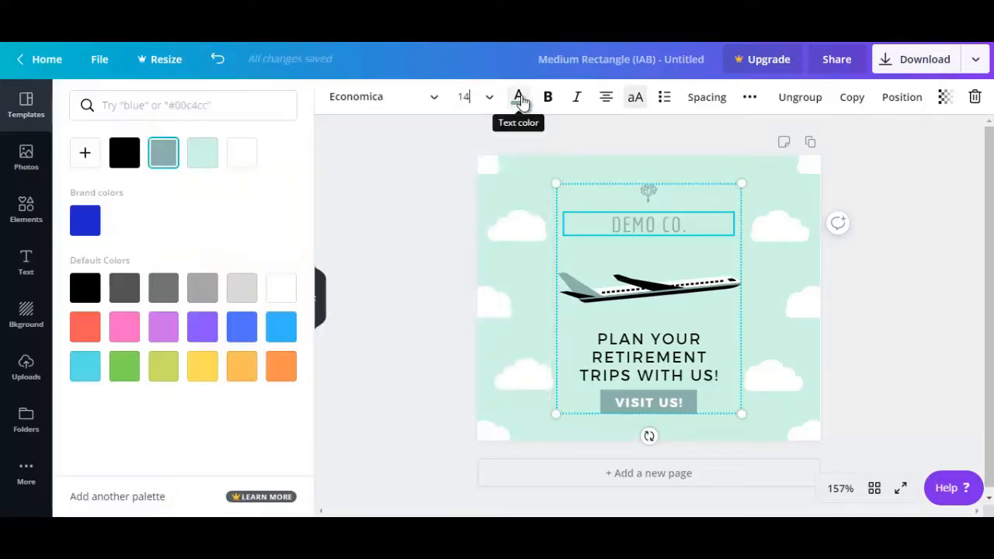
click(72, 327)
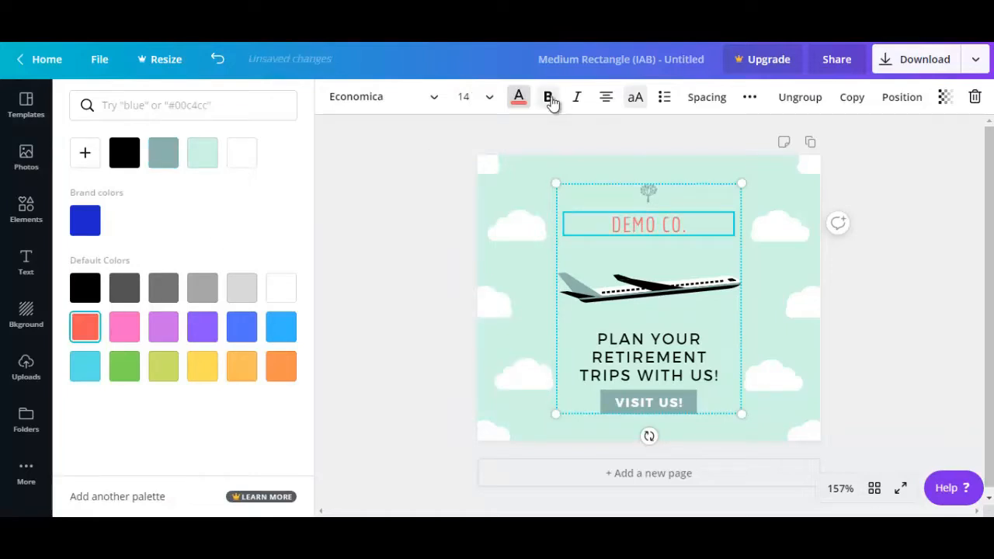
click(593, 228)
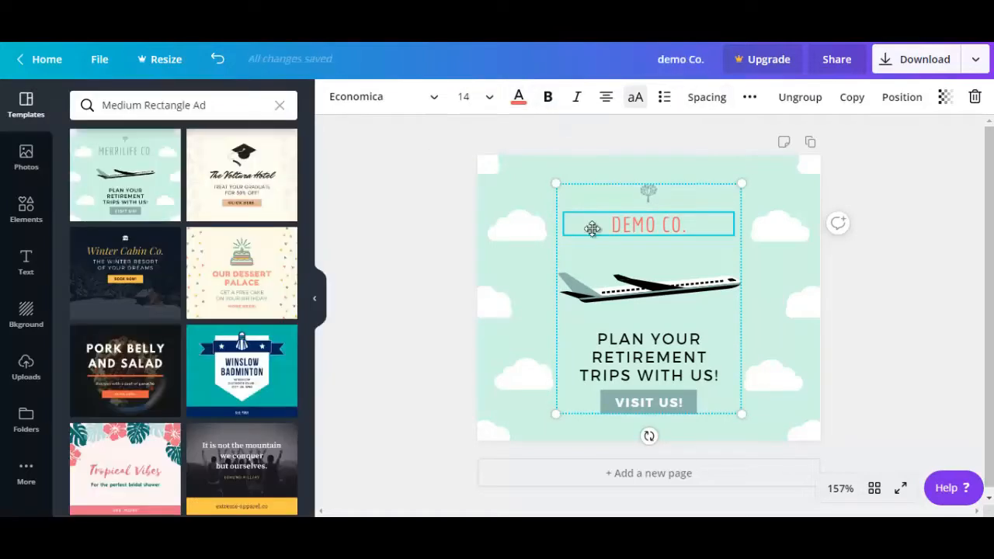
Nudge the grouped title, airplane and slogan slightly down and to the left within the ad.
click(534, 262)
mouse_move(595, 227)
mouse_down()
mouse_move(594, 213)
mouse_move(594, 227)
mouse_up()
click(747, 193)
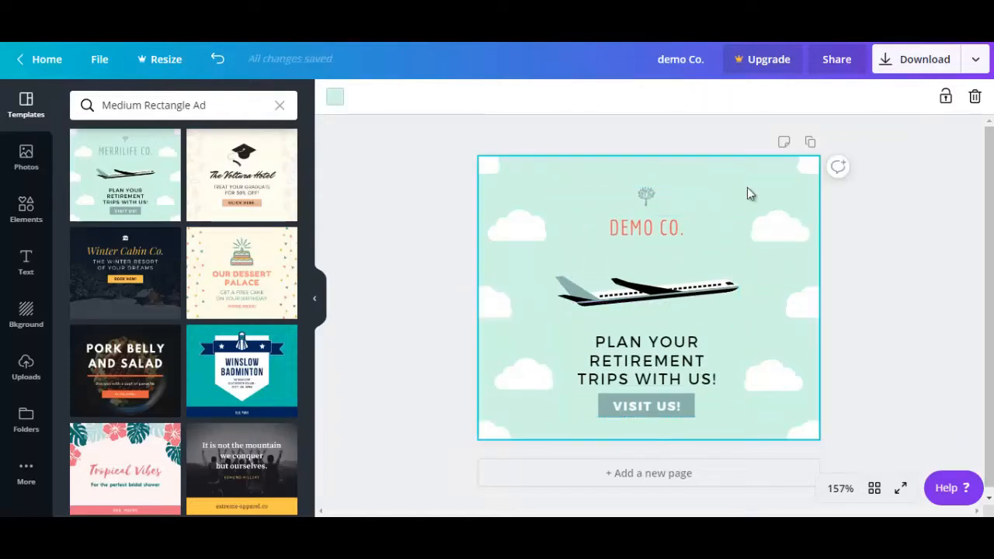
Delete the white cloud to the right of the DEMO CO. title.
click(765, 225)
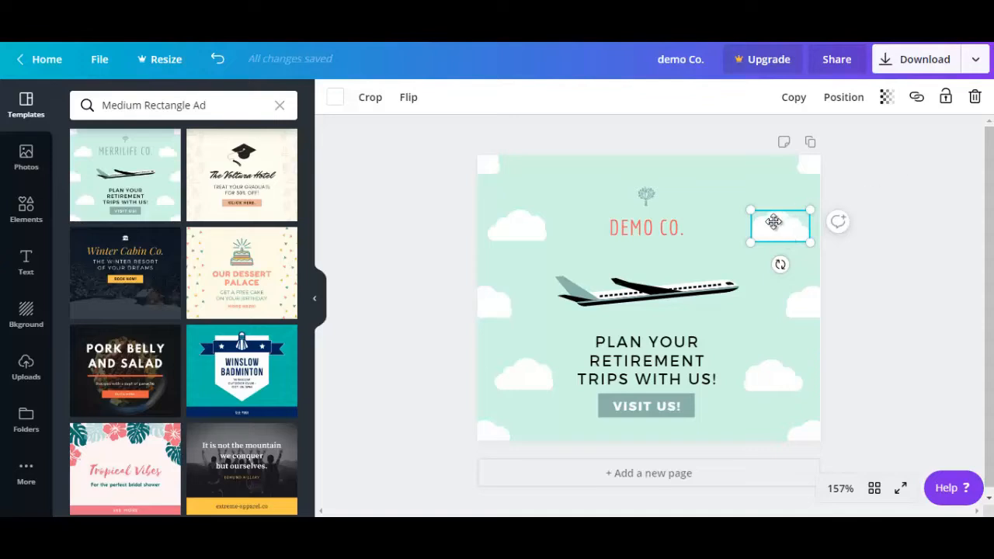
click(974, 97)
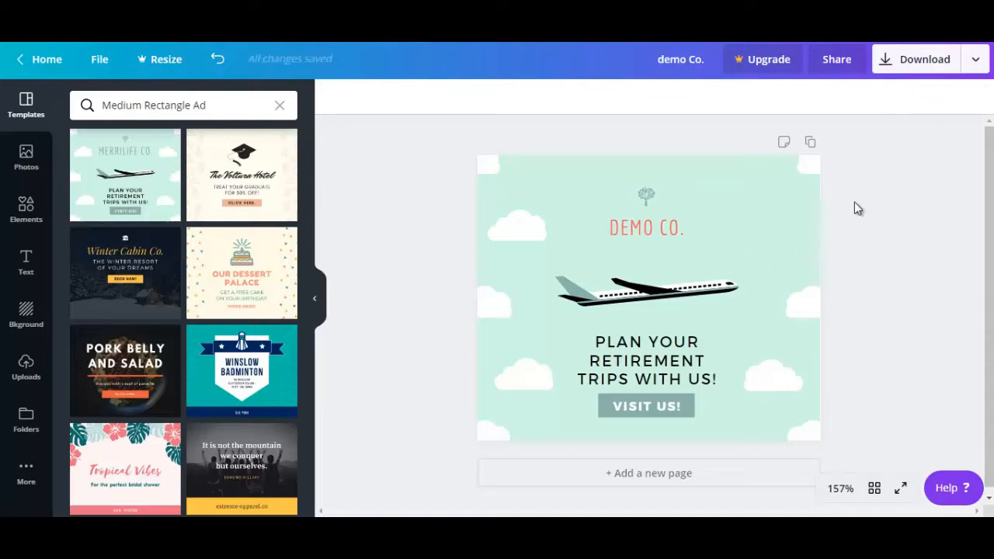
Flip the airplane graphic horizontally, first trying a vertical flip and reversing it.
click(636, 303)
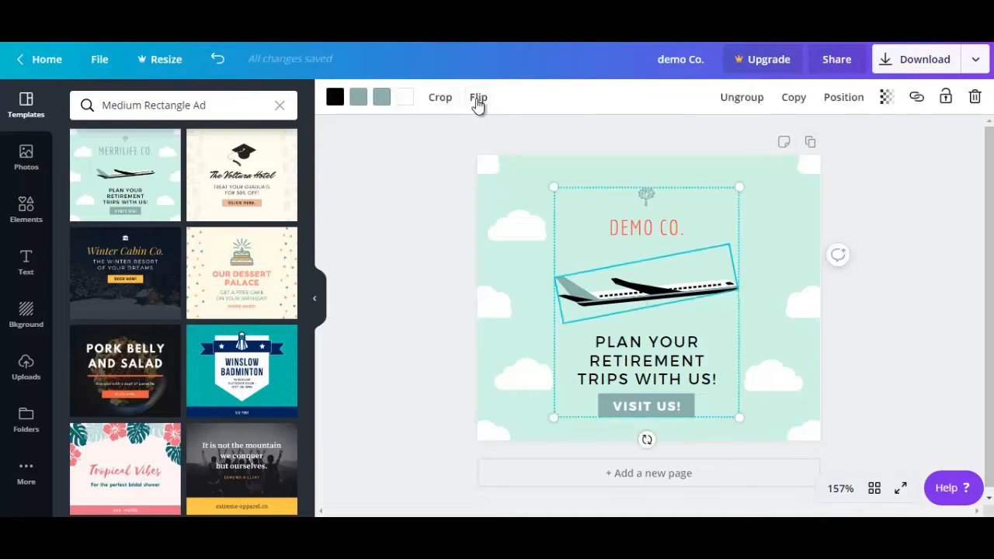
click(477, 104)
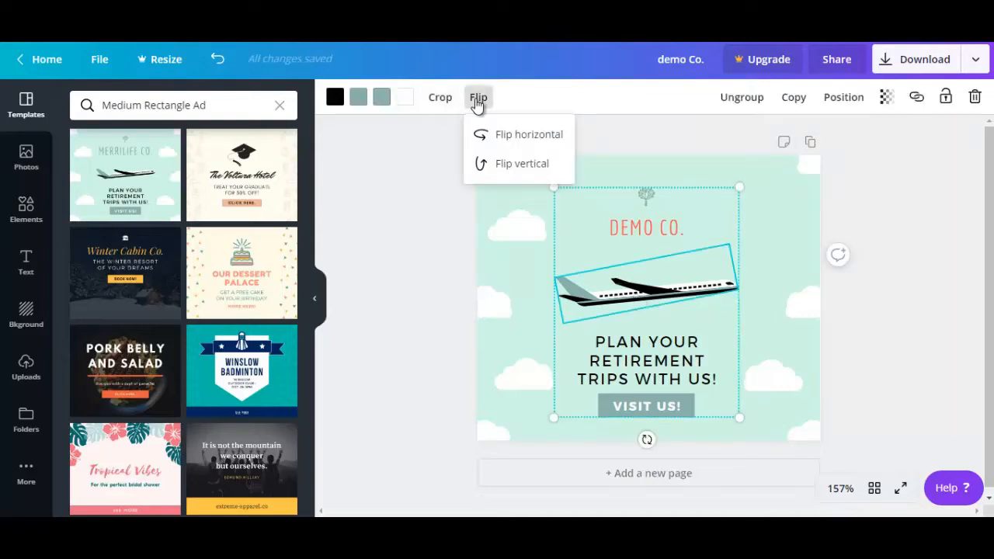
click(533, 167)
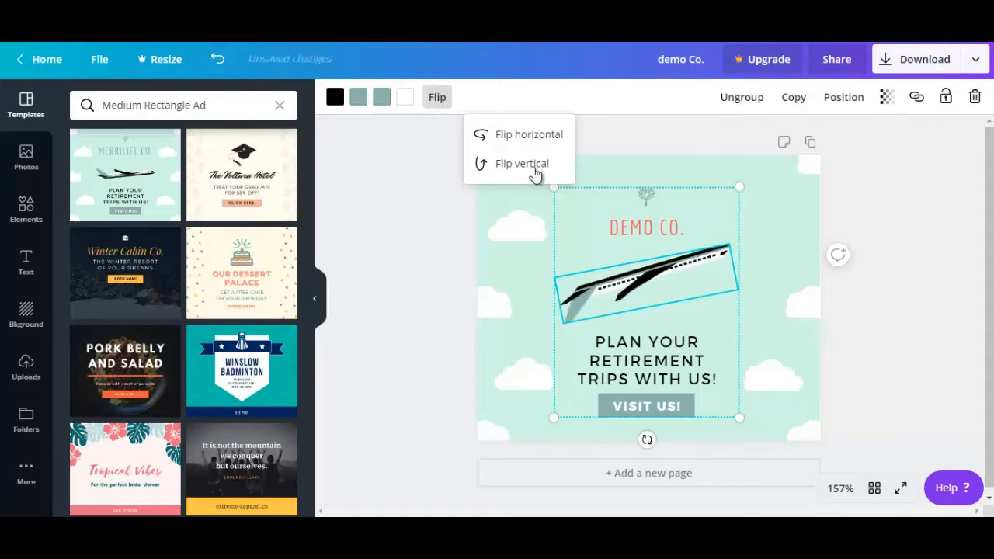
click(532, 165)
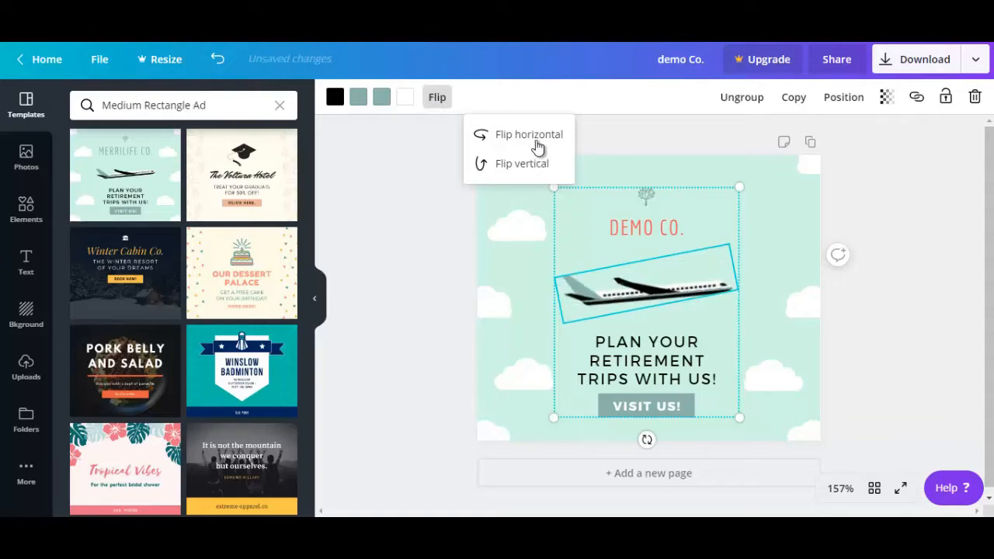
click(536, 145)
click(609, 351)
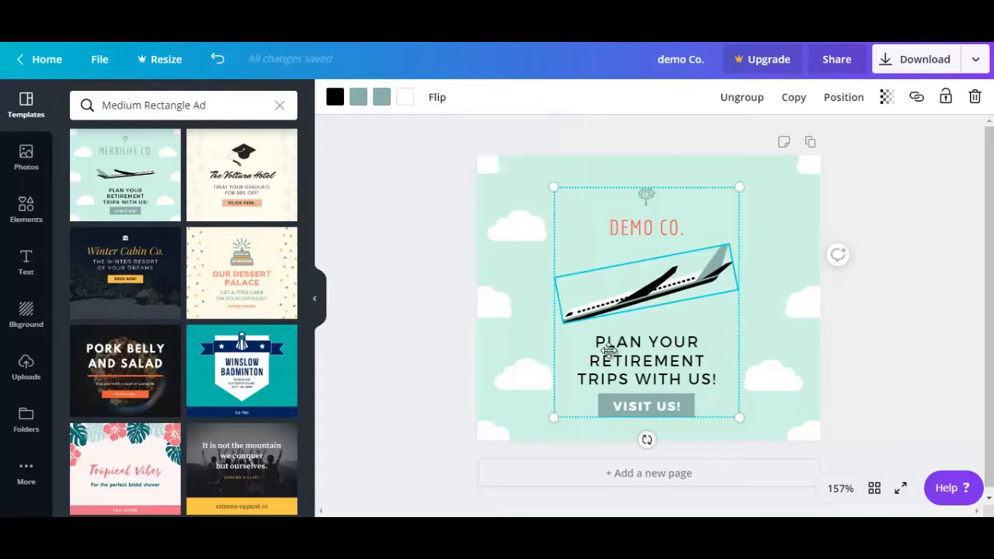
click(634, 365)
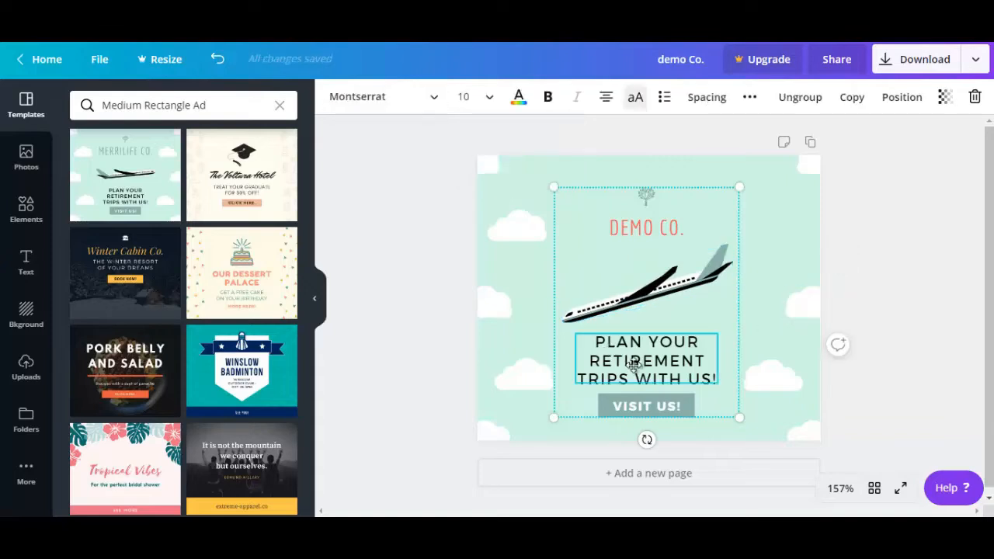
click(635, 406)
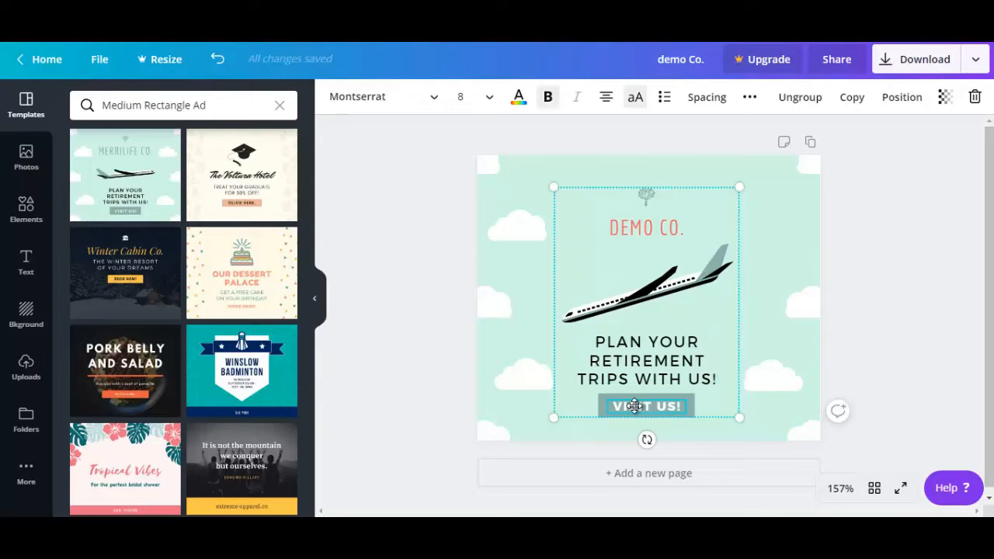
Add the recently used pineapple-with-sunglasses beach photo and shrink it to a small thumbnail beside the end of the slogan.
click(26, 160)
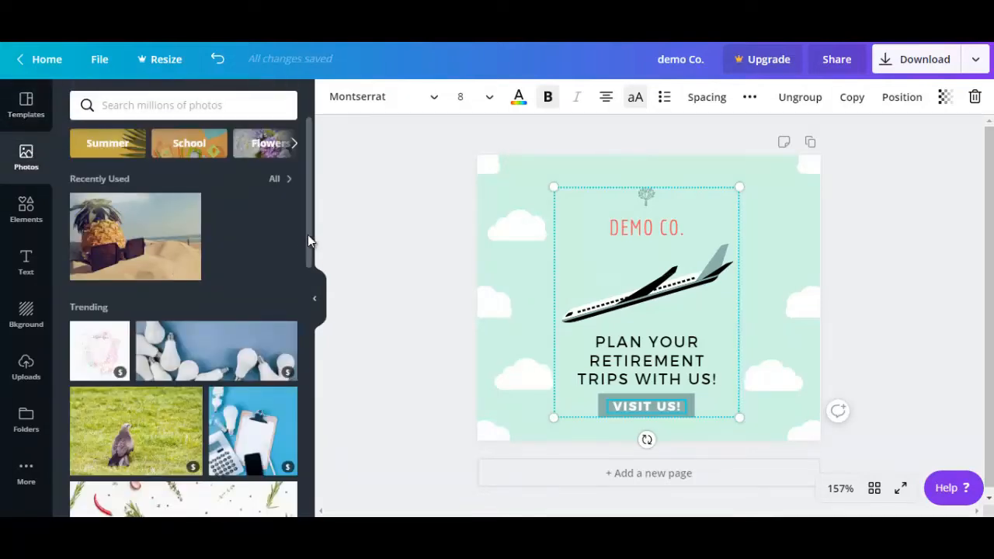
drag(307, 235, 288, 204)
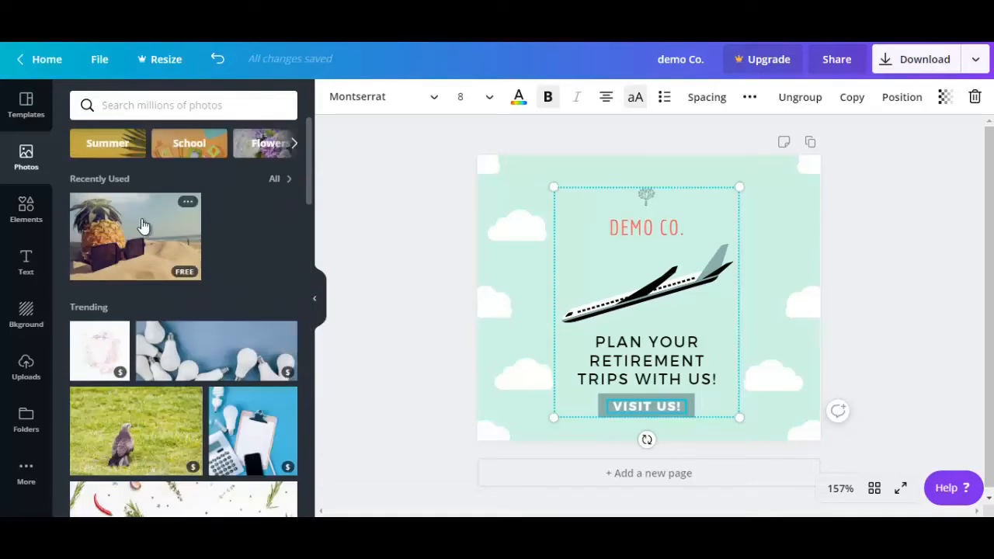
click(118, 240)
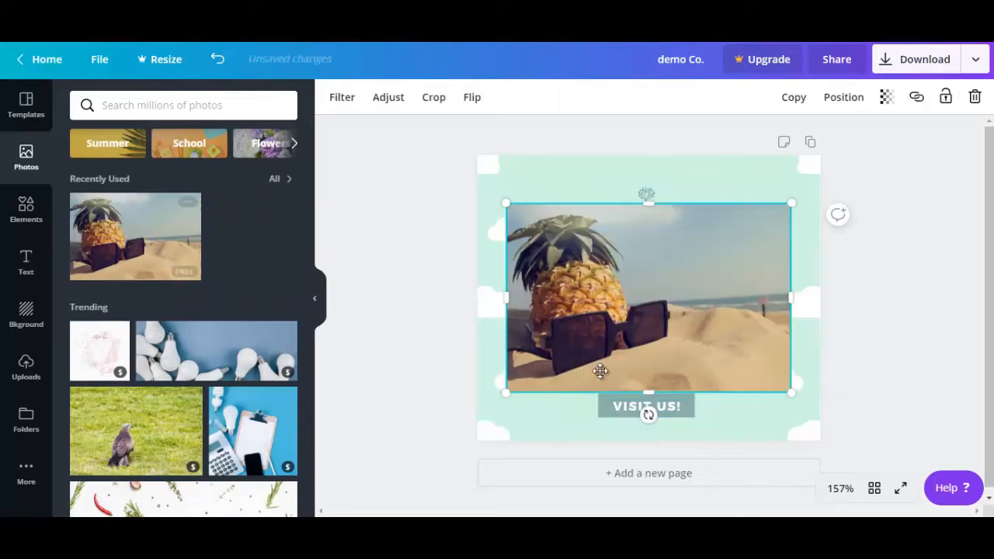
drag(506, 205, 717, 344)
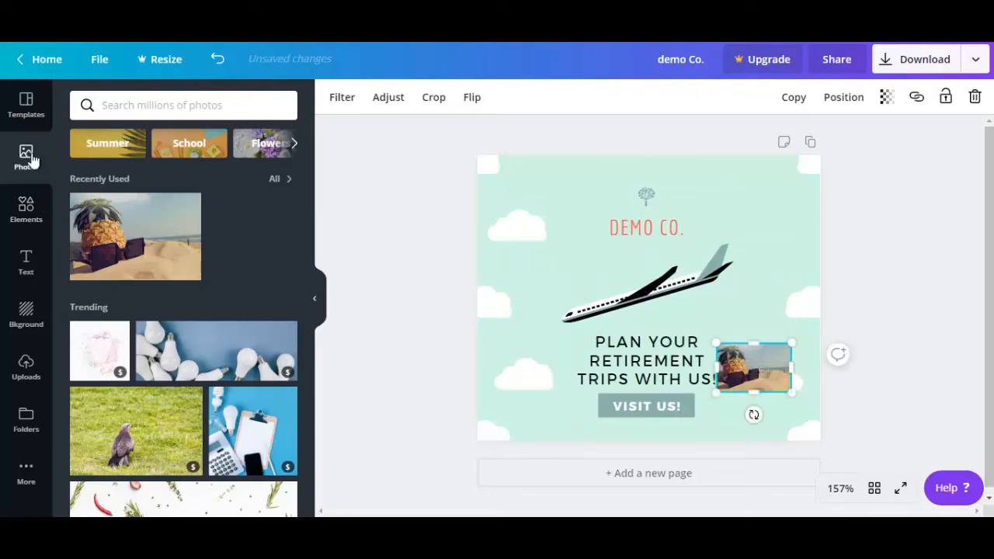
Try adding the recently used heartbeat heart graphic to the ad and delete it again.
click(27, 225)
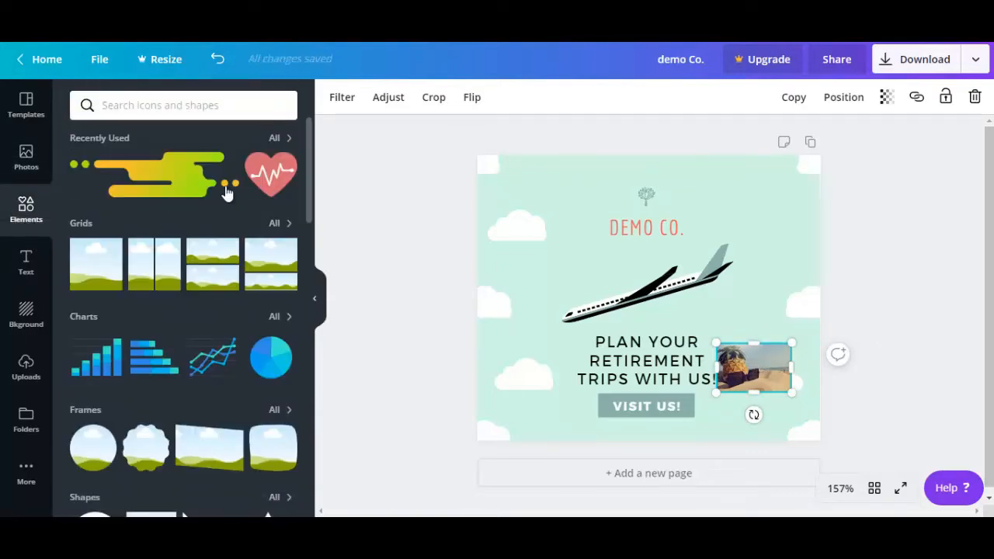
click(278, 177)
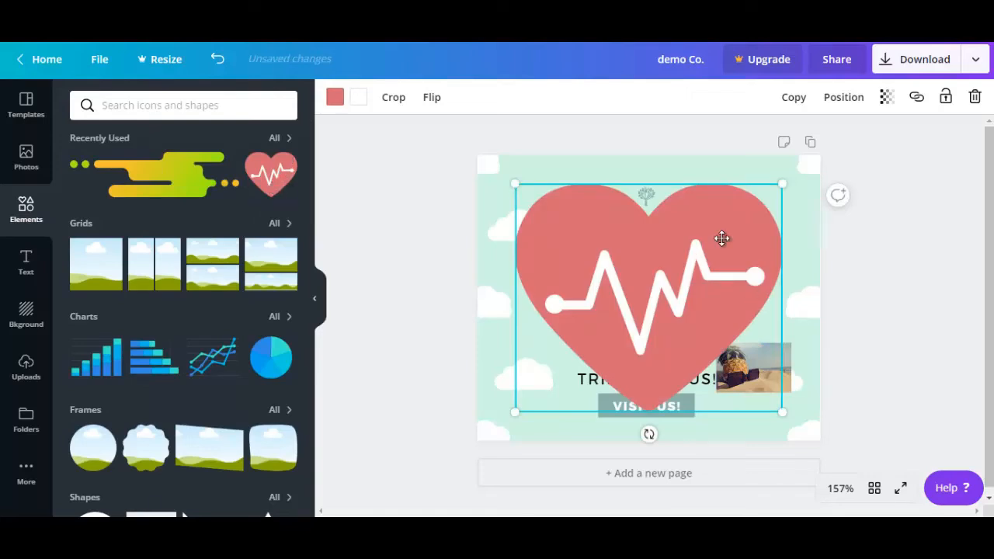
click(975, 98)
Add a solid line element and move it down over the top of the retirement trips slogan.
drag(306, 156, 305, 237)
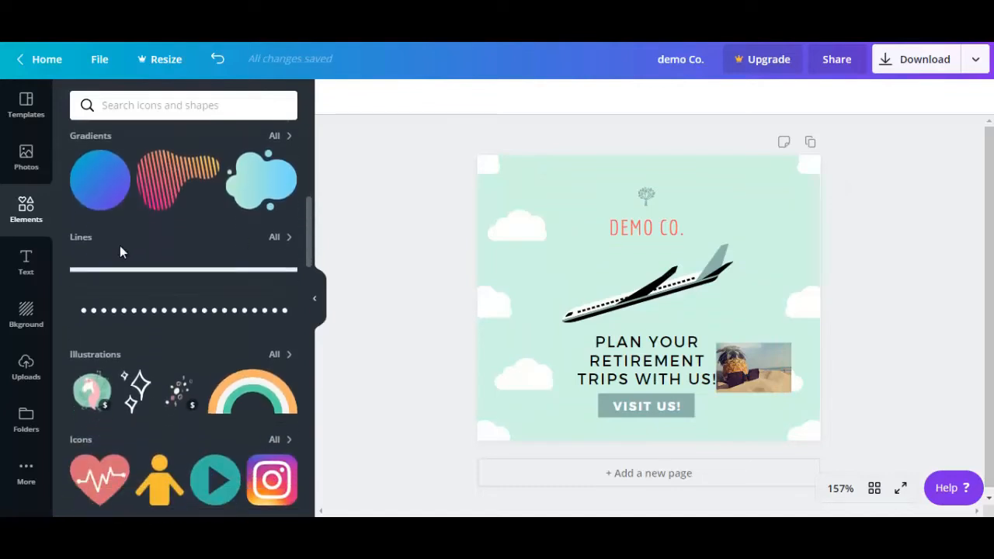
click(97, 277)
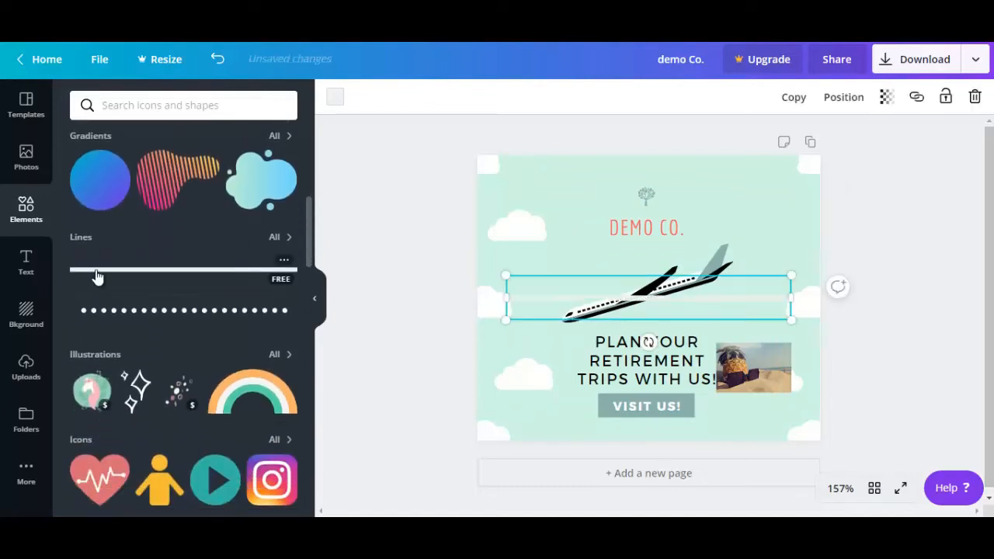
drag(626, 300, 617, 346)
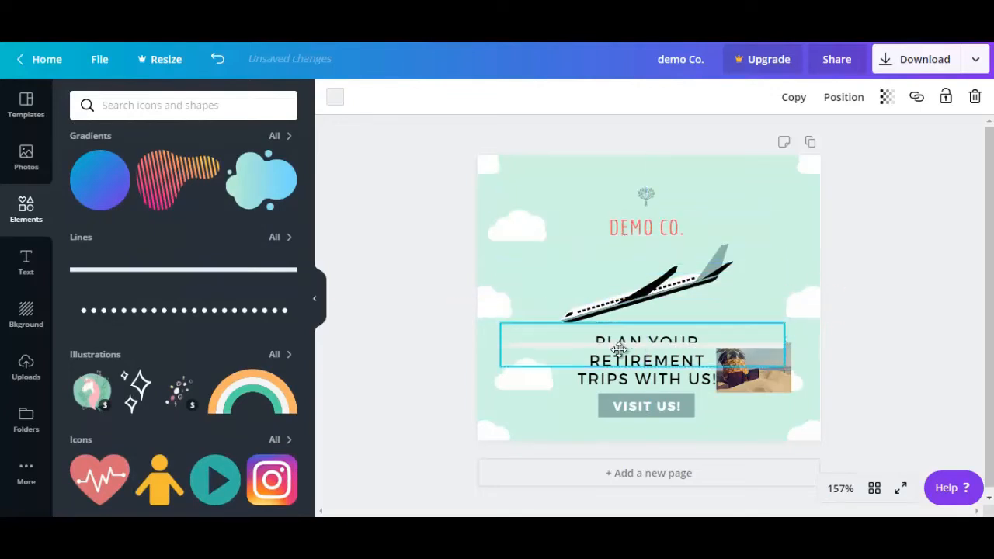
Add a heading to the ad and replace its placeholder text with "demo".
click(27, 276)
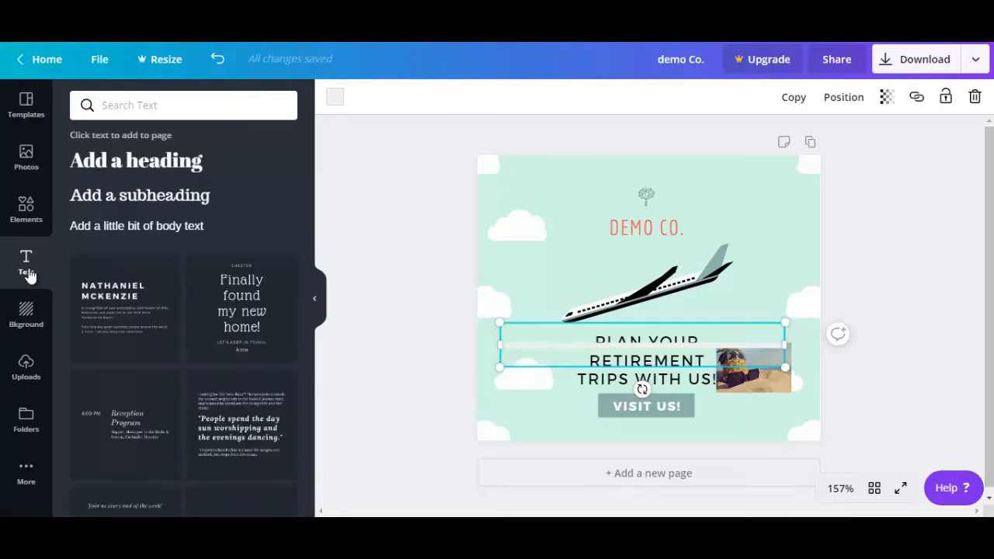
click(163, 165)
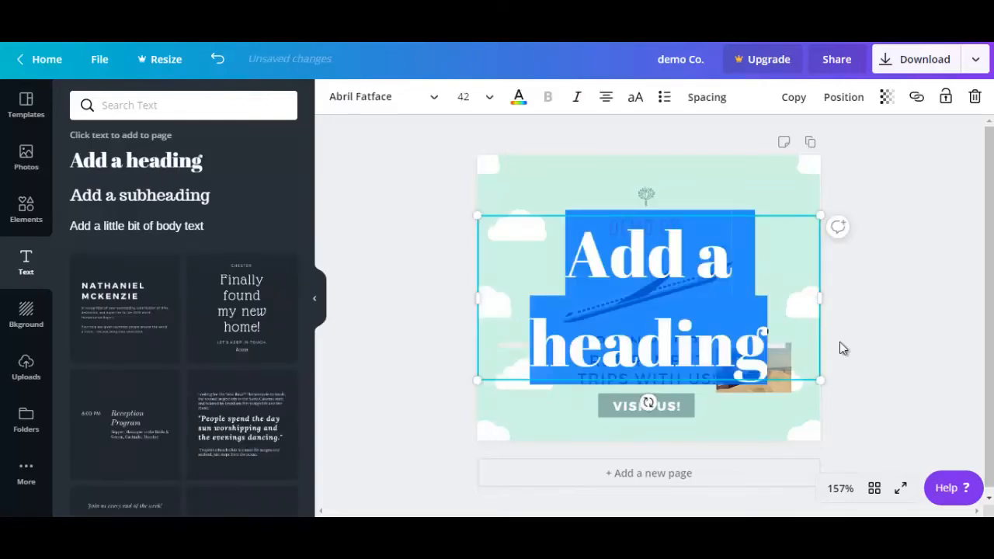
click(619, 292)
drag(568, 260, 763, 338)
text(demo)
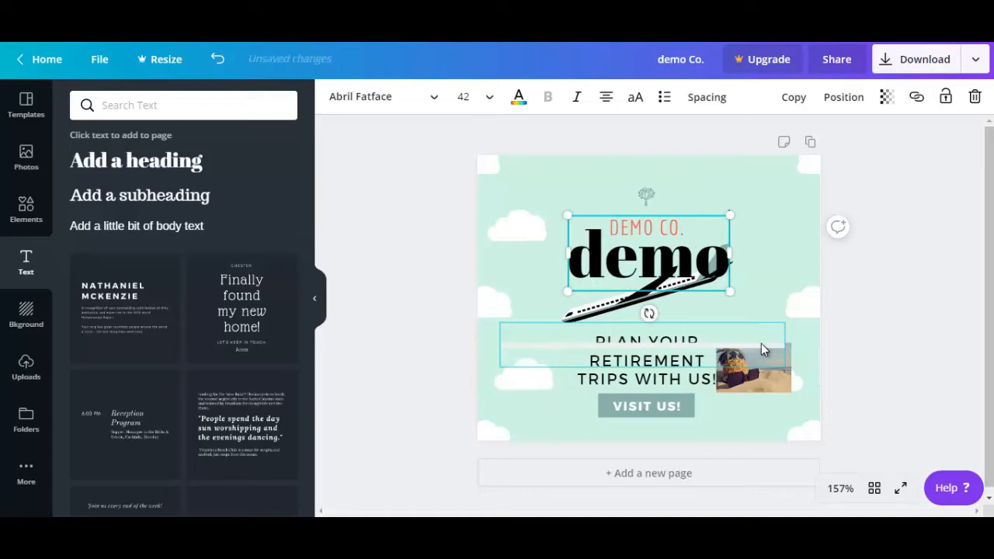
click(537, 277)
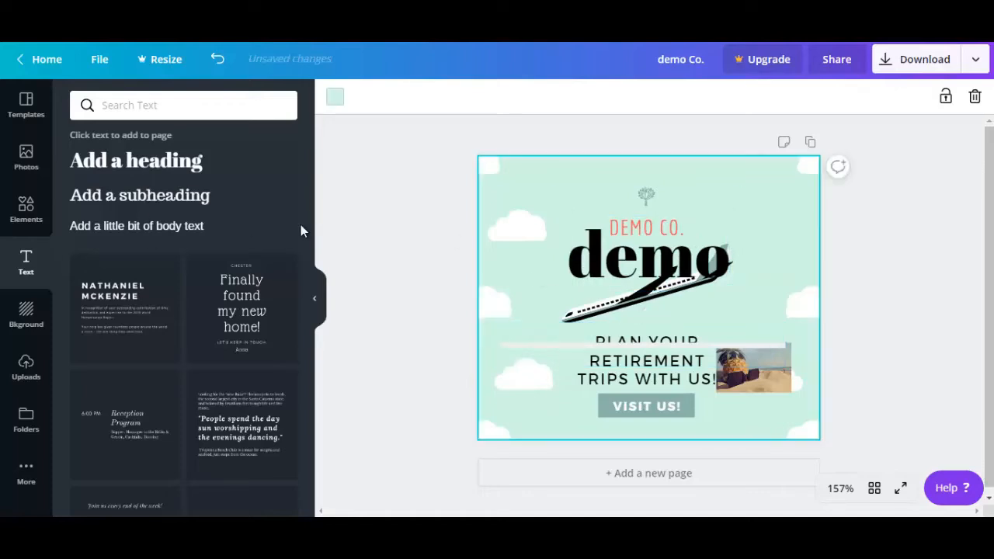
Add the "Finally found my new home!" text combination to the ad and delete only its large central text element.
click(245, 312)
scroll(246, 313, down, 2)
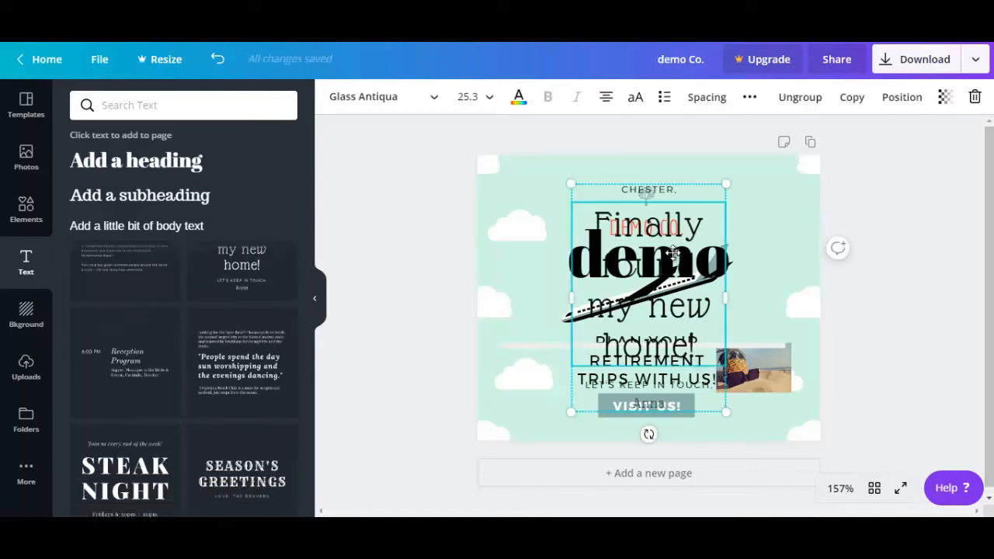
click(976, 98)
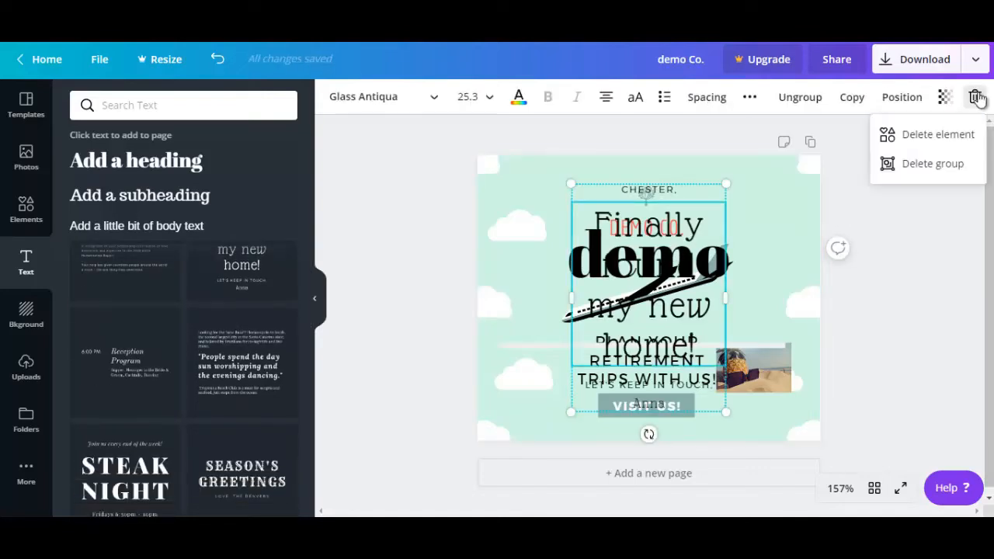
click(938, 135)
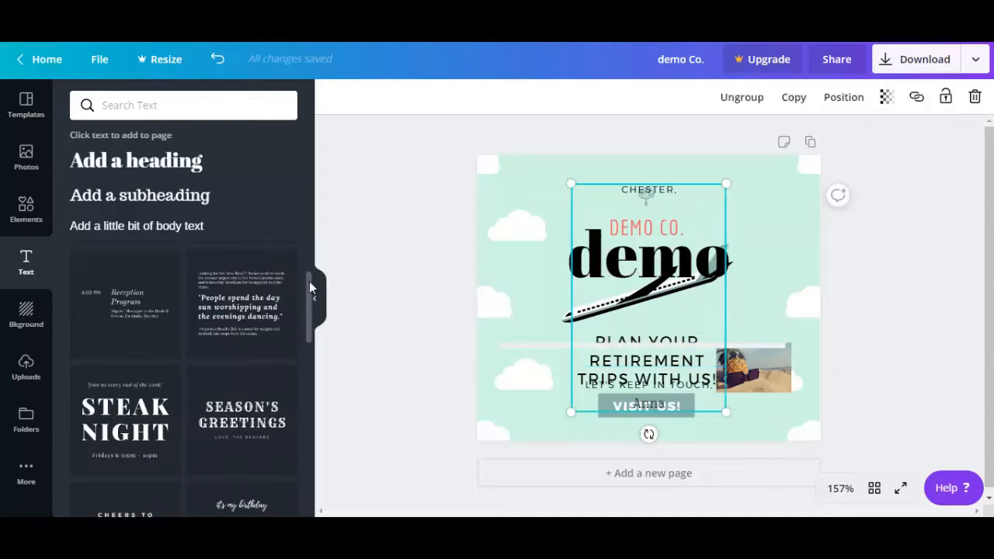
Replace the ad's background with the starry night sky photo above dark hills.
click(27, 318)
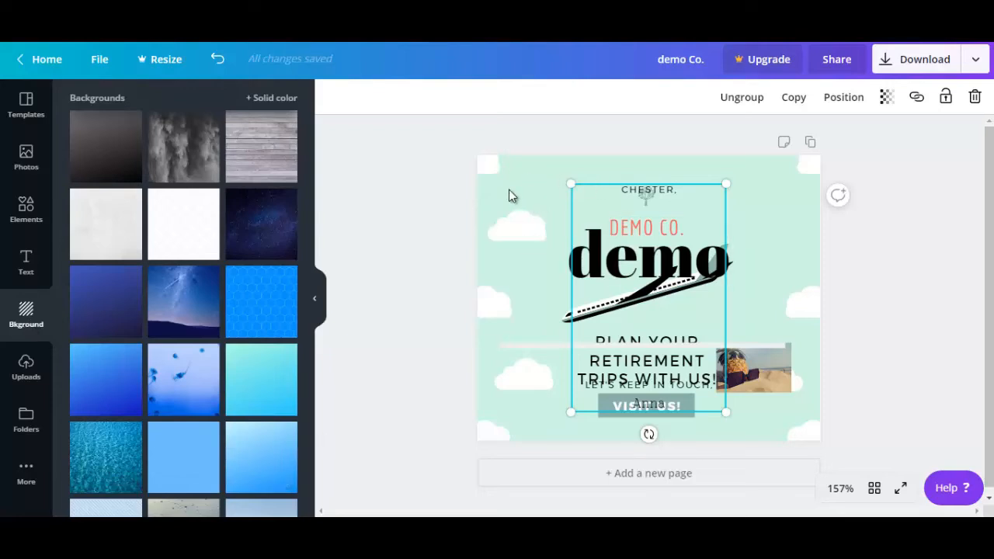
click(198, 296)
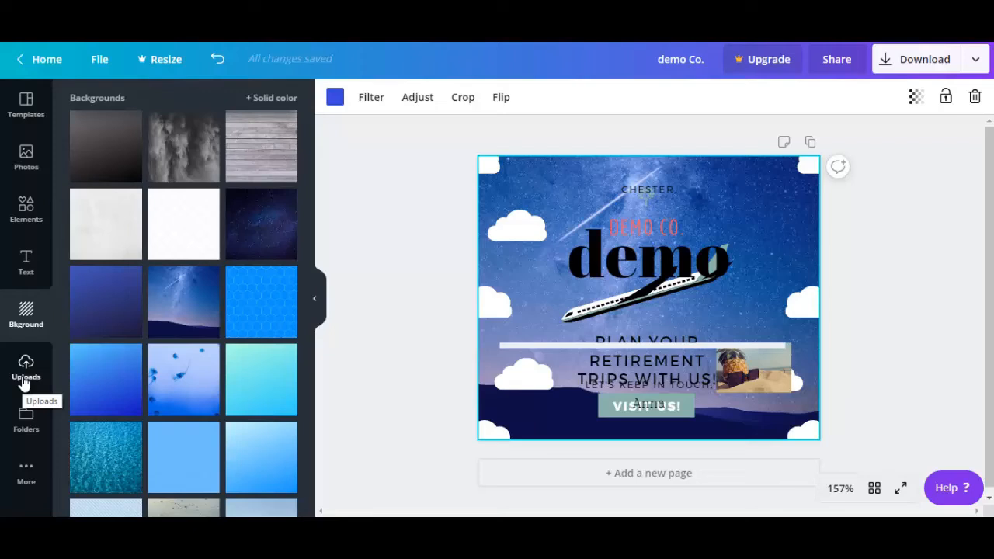
View the photo and design folders, and open GIPHY from the additional Canva apps.
click(25, 420)
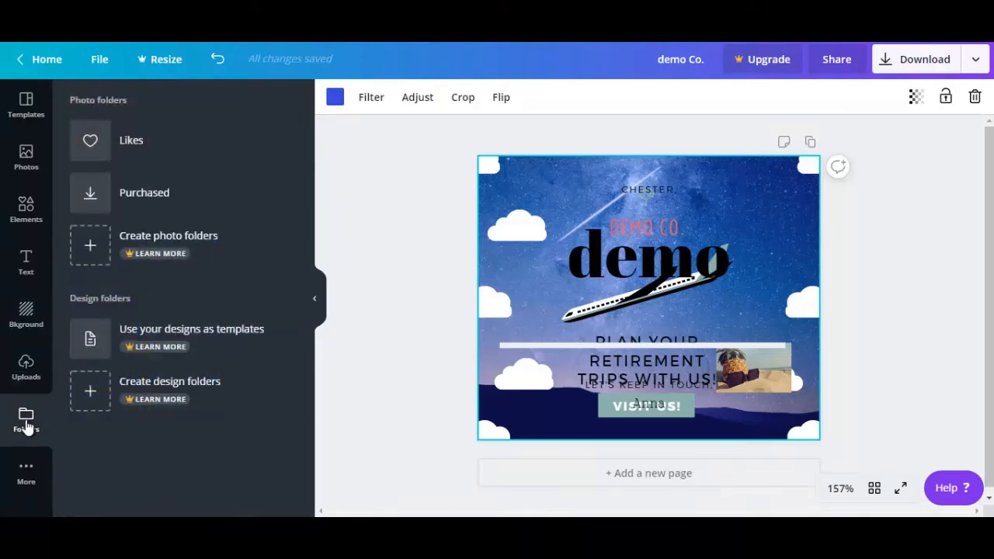
click(28, 488)
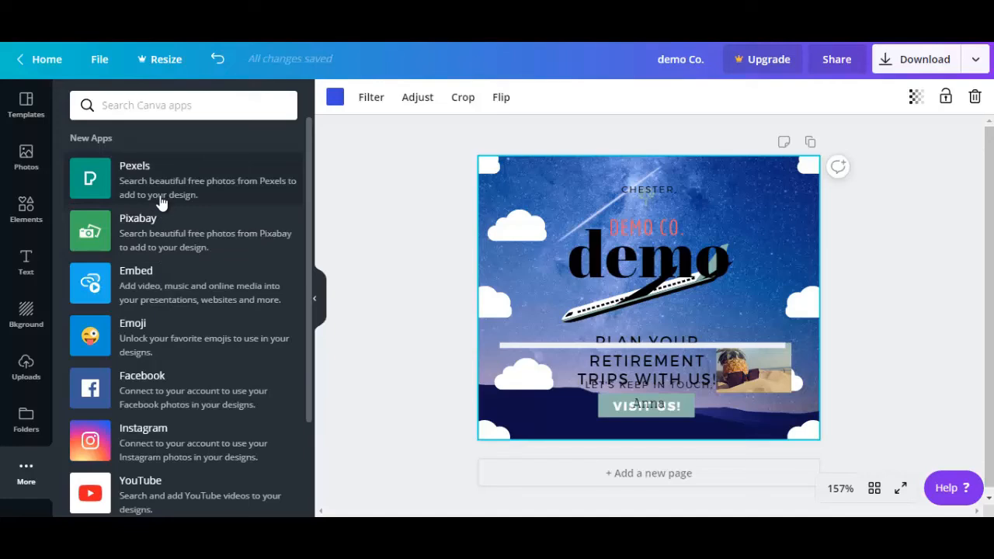
drag(309, 229, 306, 270)
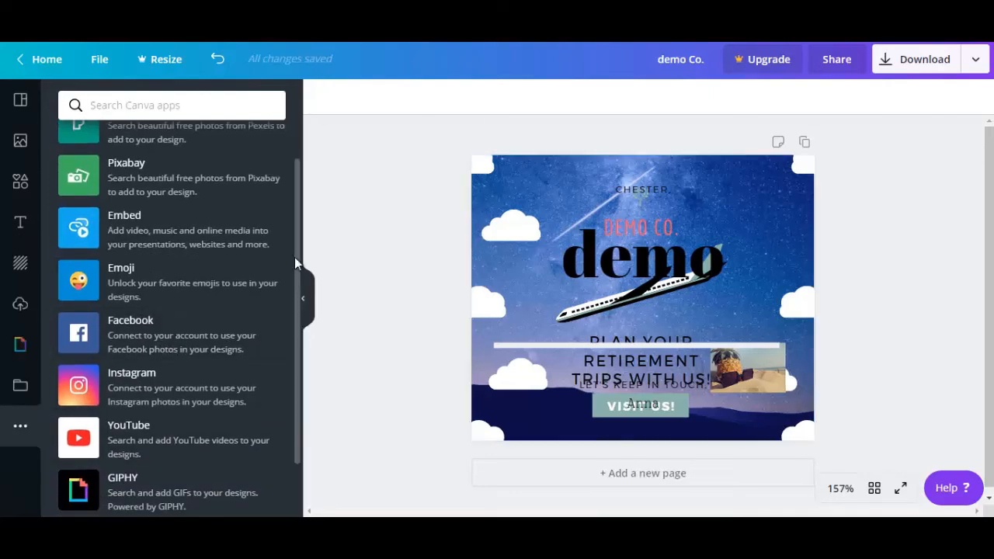
drag(294, 257, 292, 317)
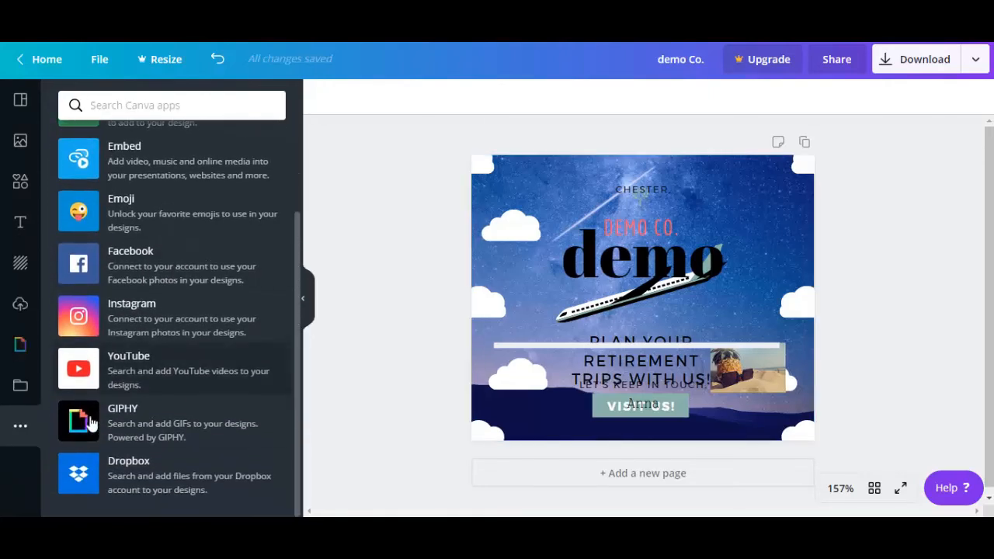
click(130, 427)
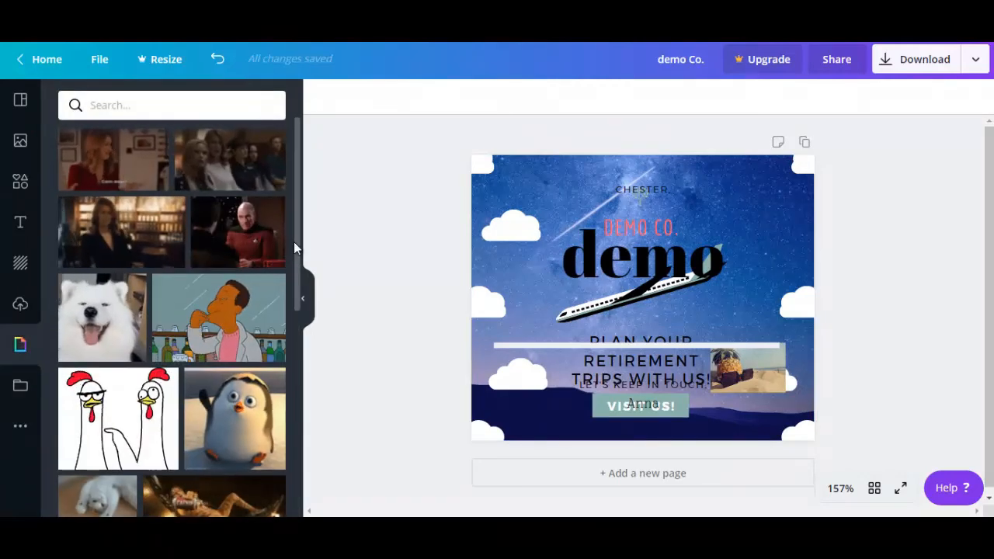
Add the waving baby penguin GIF to the ad, shrink it and place it just before the retirement trips slogan.
drag(298, 243, 295, 304)
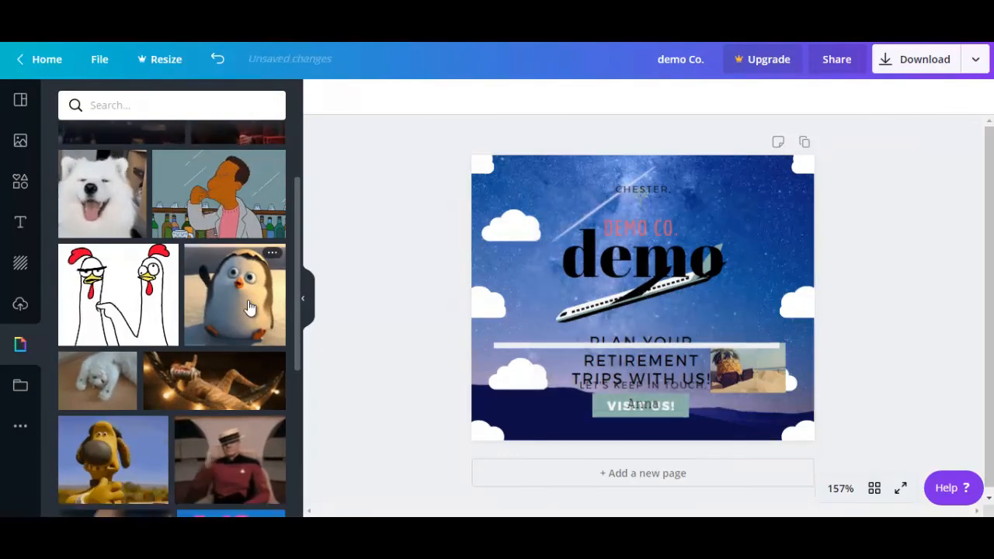
click(248, 308)
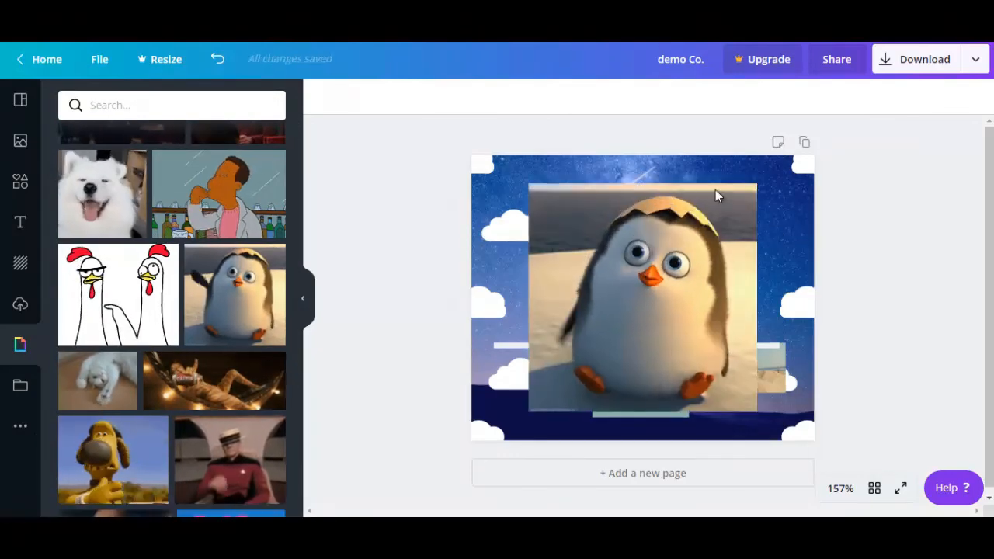
click(715, 196)
drag(701, 272, 546, 345)
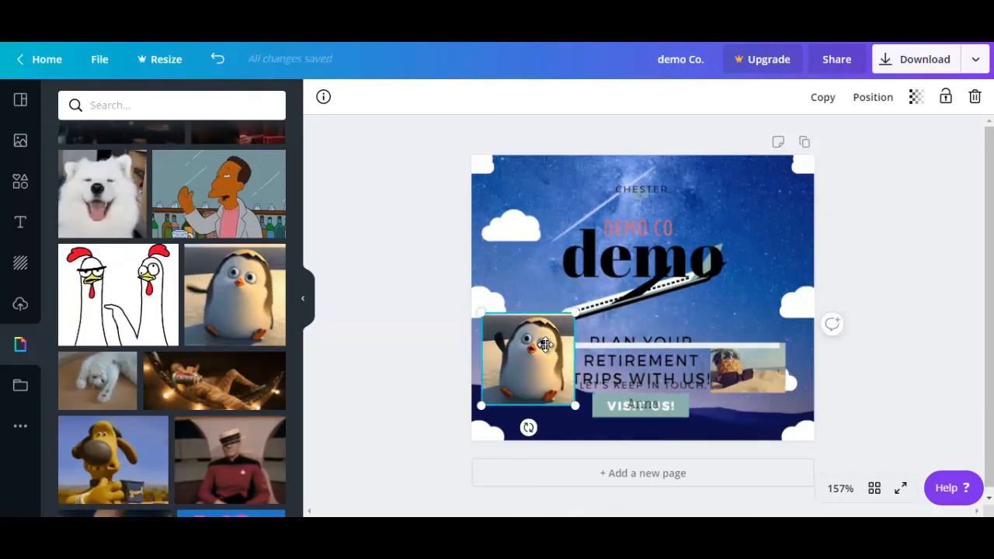